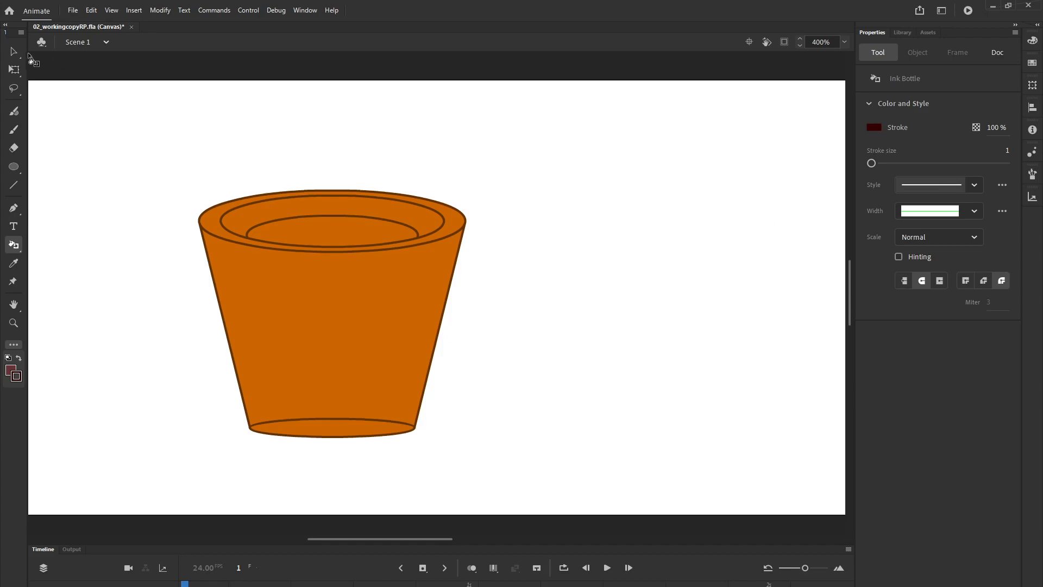
- Bend the cup's two straight side lines outward into curves with the Selection tool so the body looks rounded
{"action": "left_click", "coordinate": [13, 52]}
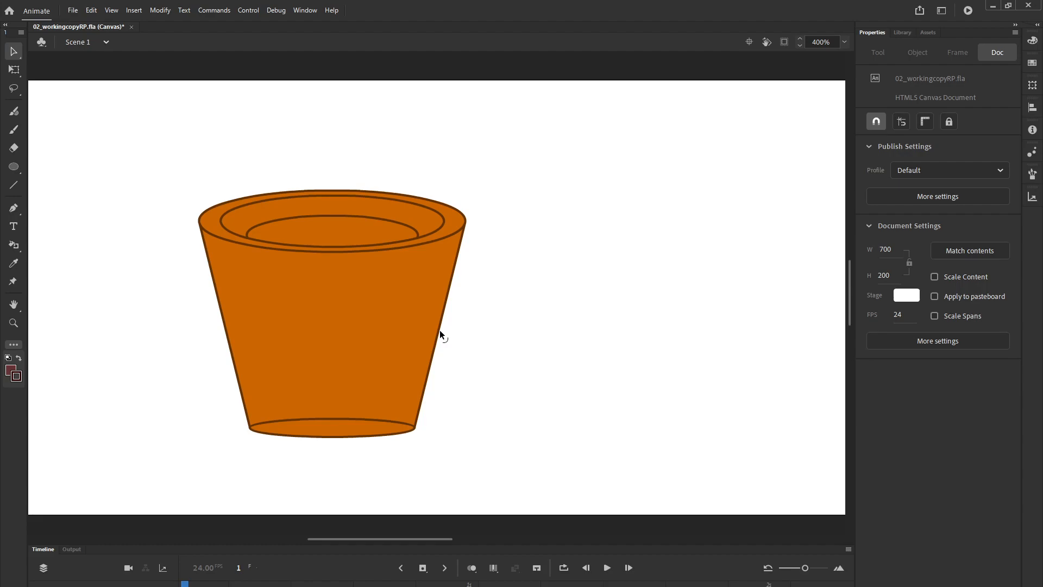
{"action": "left_click_drag", "start_coordinate": [439, 330], "coordinate": [450, 360]}
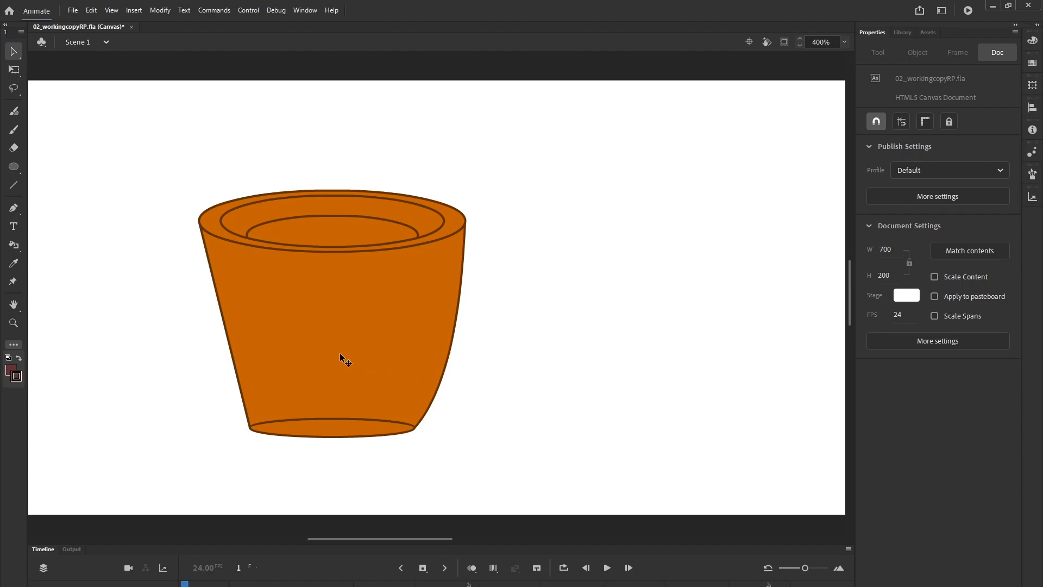
{"action": "left_click_drag", "start_coordinate": [227, 338], "coordinate": [213, 346]}
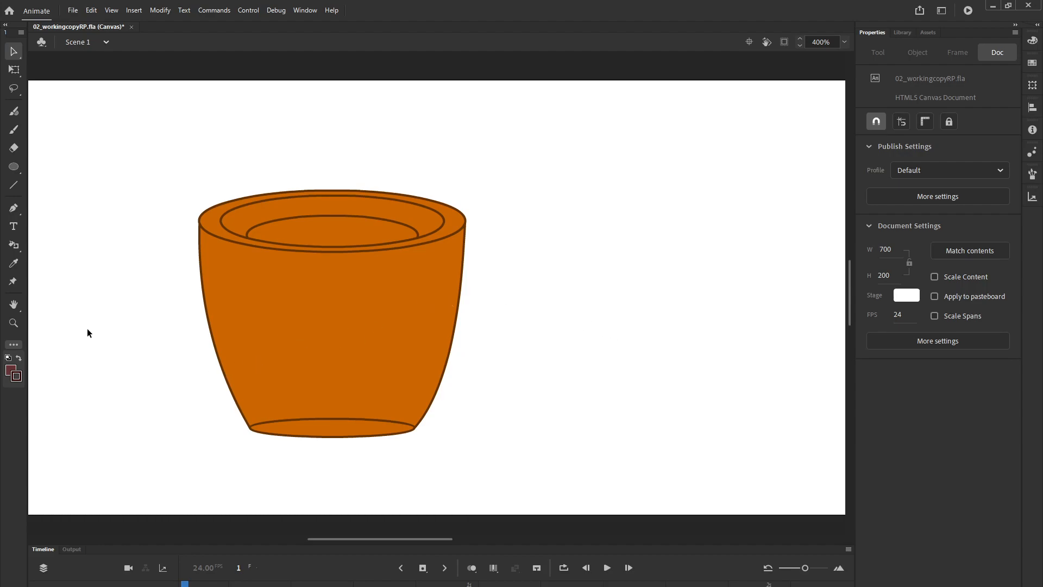
- Fill the coffee surface inside the cup with colour 663333 using the Paint Bucket
{"action": "left_click", "coordinate": [16, 244]}
{"action": "left_click", "coordinate": [59, 244]}
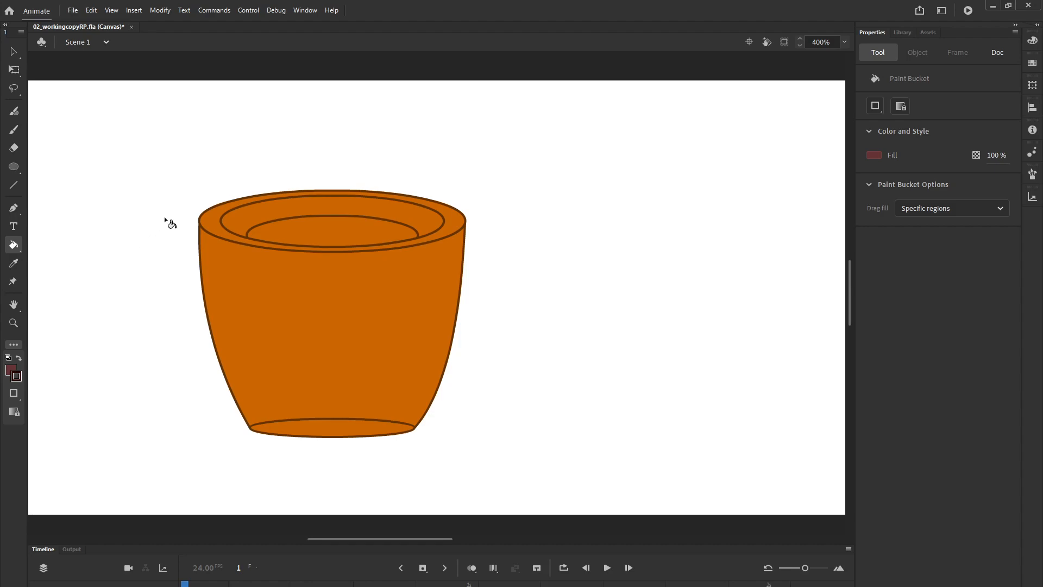
{"action": "left_click", "coordinate": [876, 155]}
{"action": "left_click", "coordinate": [716, 164]}
{"action": "type", "text": "663333"}
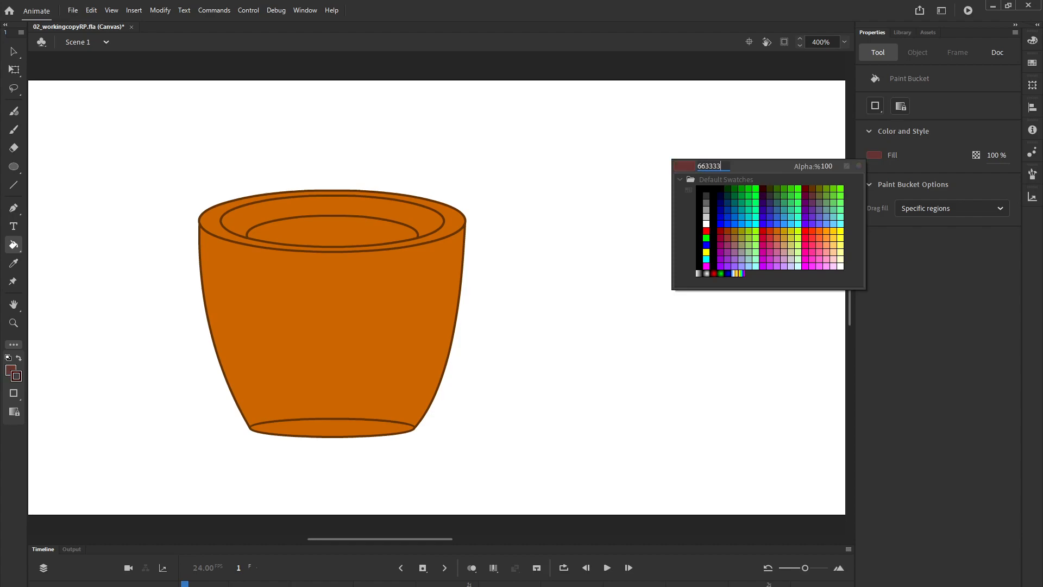
{"action": "key", "text": "Return"}
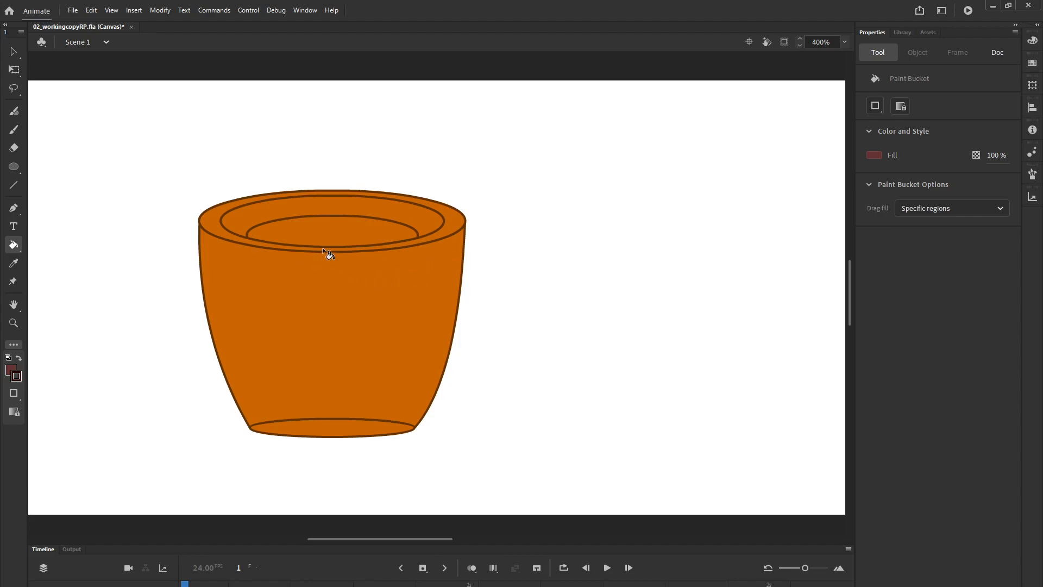
{"action": "left_click", "coordinate": [328, 235]}
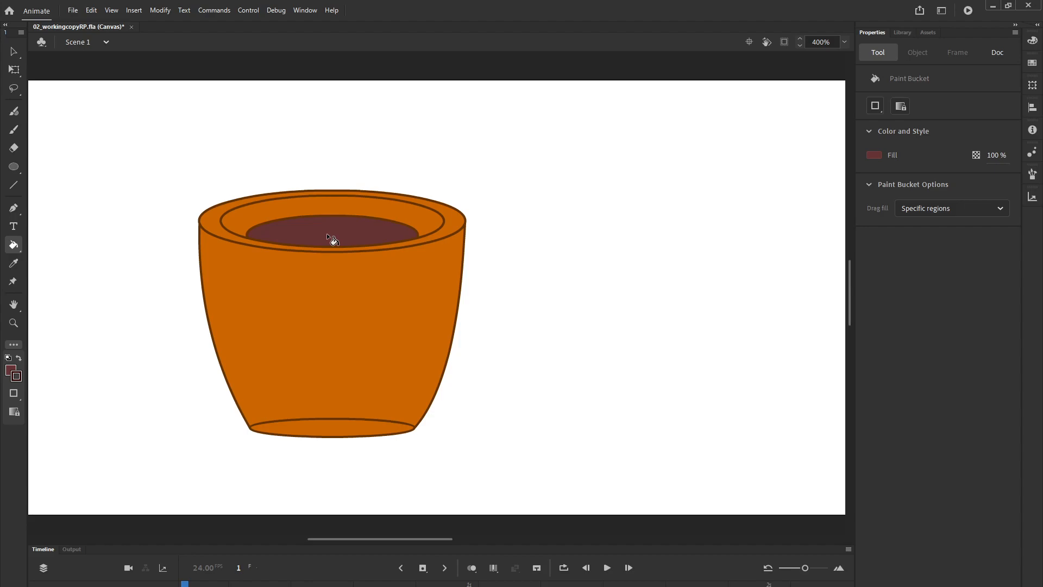
- Recolour the outline around the coffee surface to 330000 using the Ink Bottle
{"action": "left_click", "coordinate": [14, 247]}
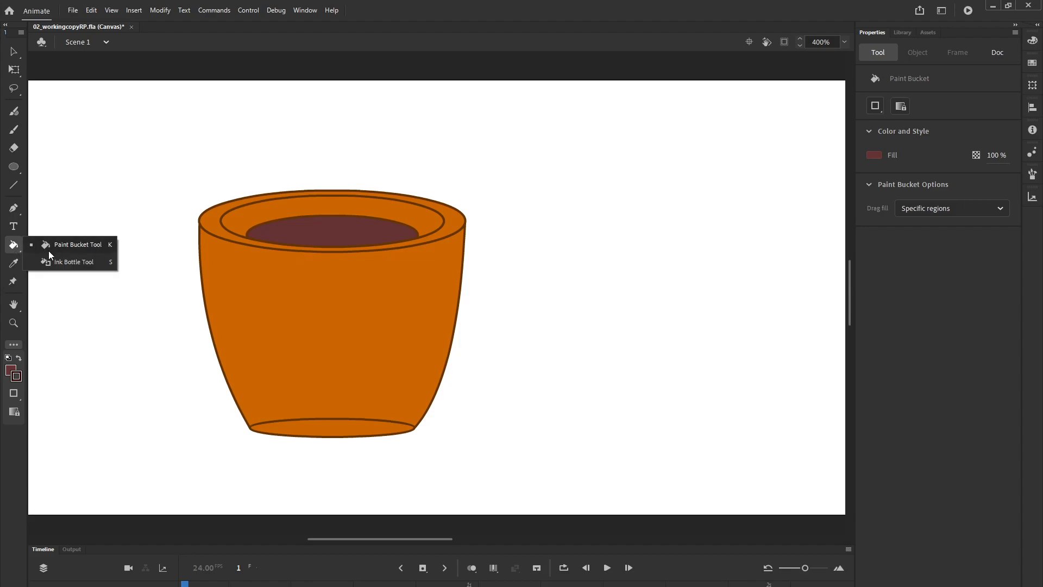
{"action": "left_click", "coordinate": [59, 263]}
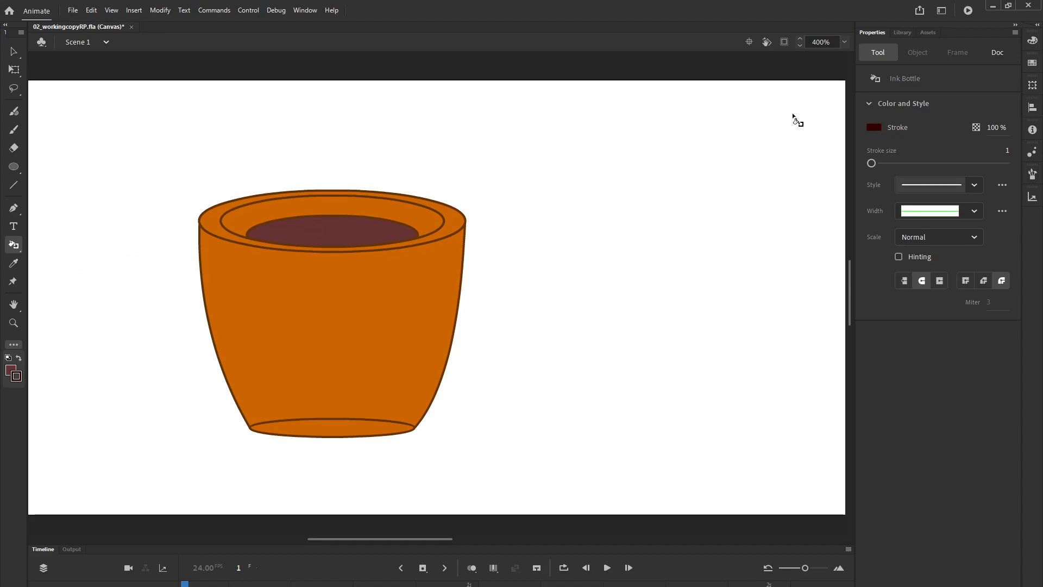
{"action": "left_click", "coordinate": [874, 128]}
{"action": "left_click", "coordinate": [718, 139]}
{"action": "type", "text": "33"}
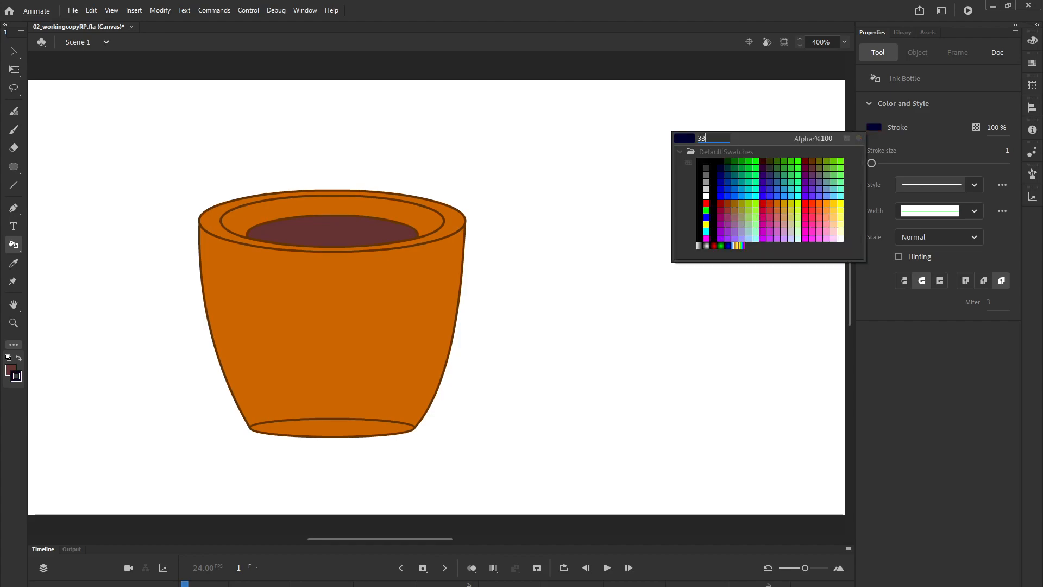
{"action": "type", "text": "0000"}
{"action": "key", "text": "Return"}
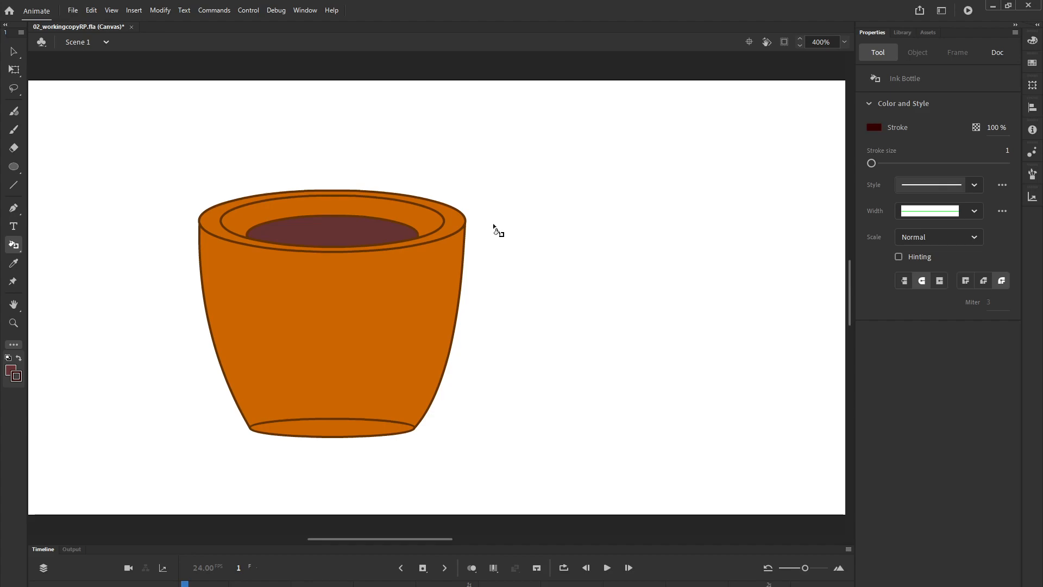
{"action": "left_click", "coordinate": [368, 218]}
- Delete the upper arc of the ellipse at the cup's base
{"action": "key", "text": "v"}
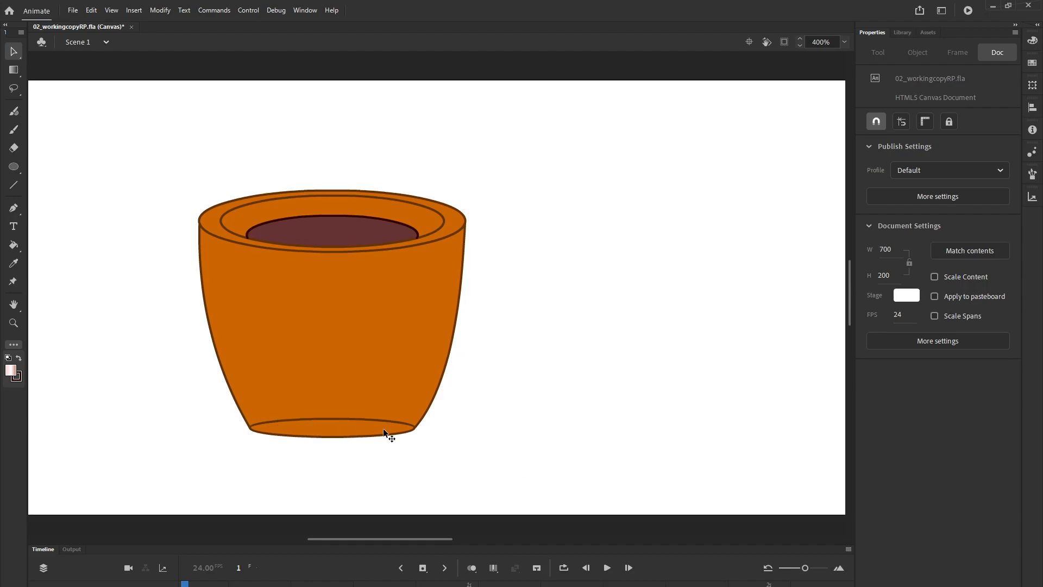
{"action": "left_click", "coordinate": [11, 49]}
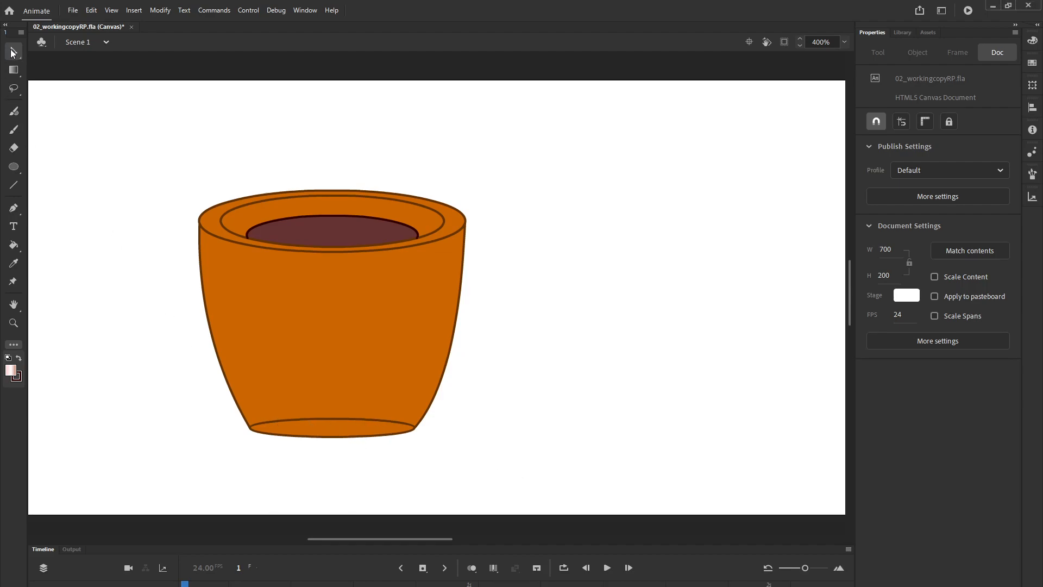
{"action": "left_click", "coordinate": [321, 418]}
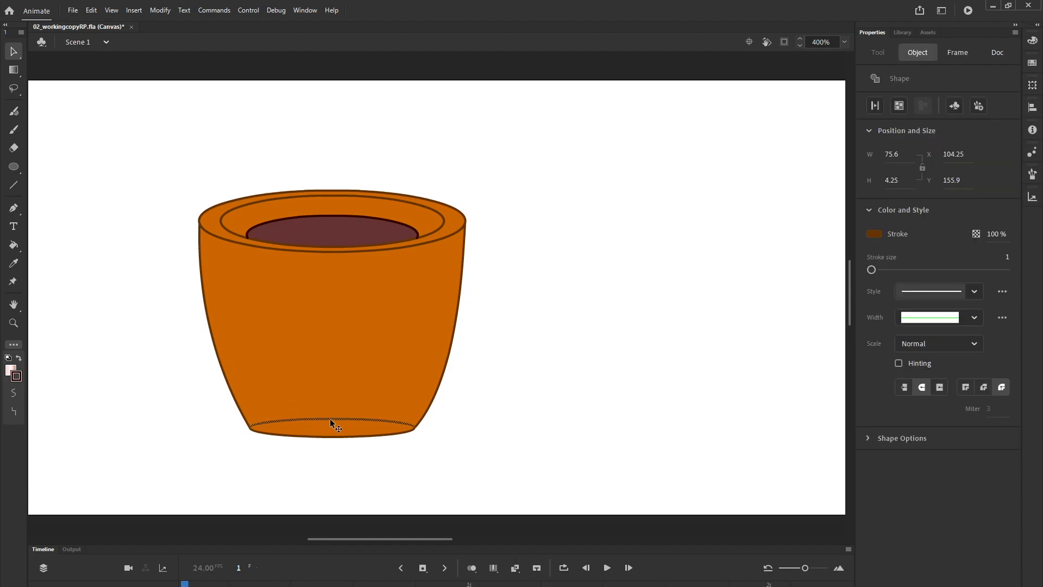
{"action": "key", "text": "Delete"}
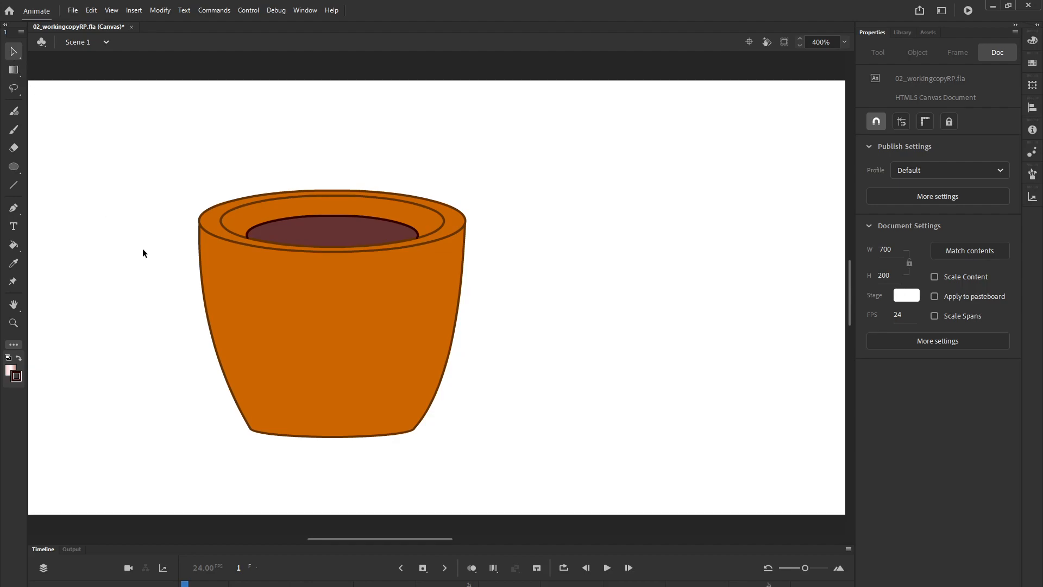
- Change the fill of the cup's outer body from a solid colour to a linear gradient
{"action": "left_click", "coordinate": [343, 368]}
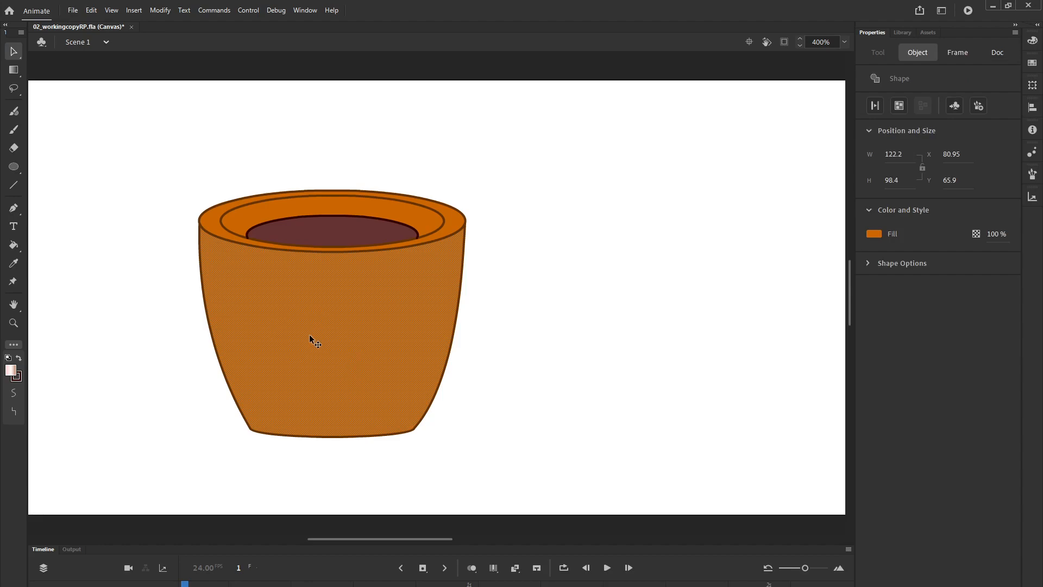
{"action": "left_click", "coordinate": [306, 12]}
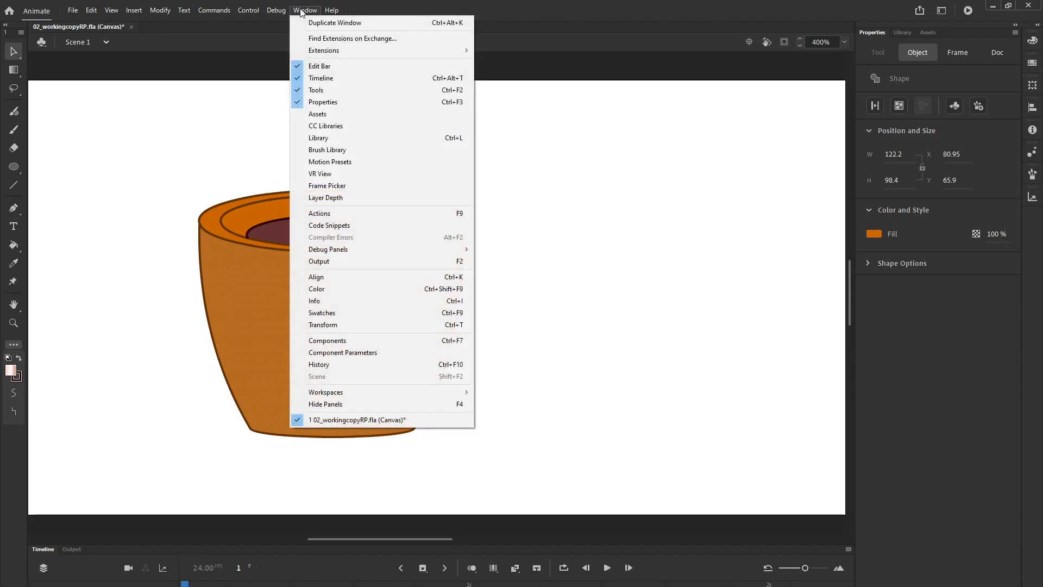
{"action": "left_click", "coordinate": [332, 291]}
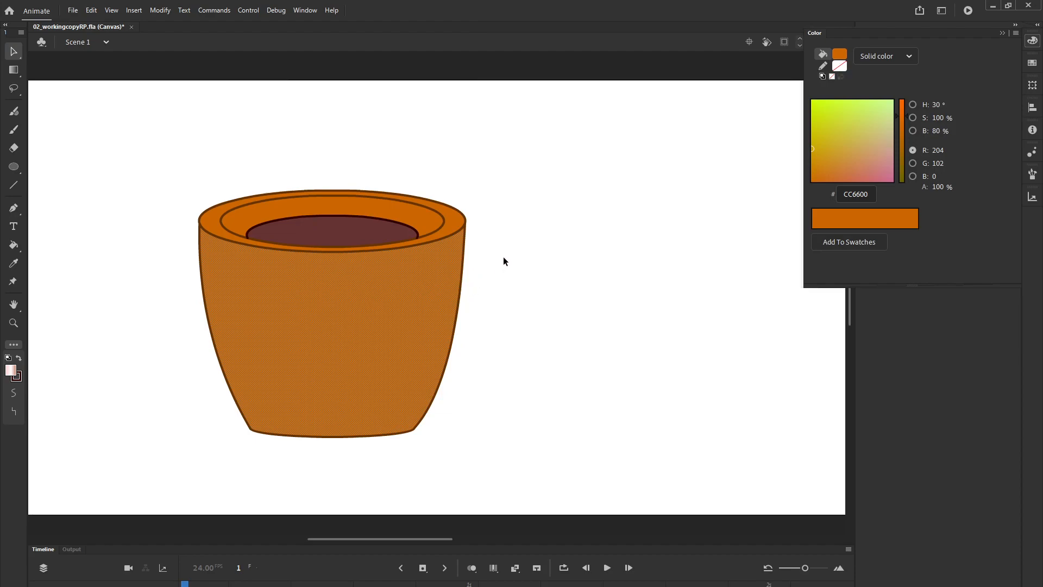
{"action": "left_click", "coordinate": [839, 53]}
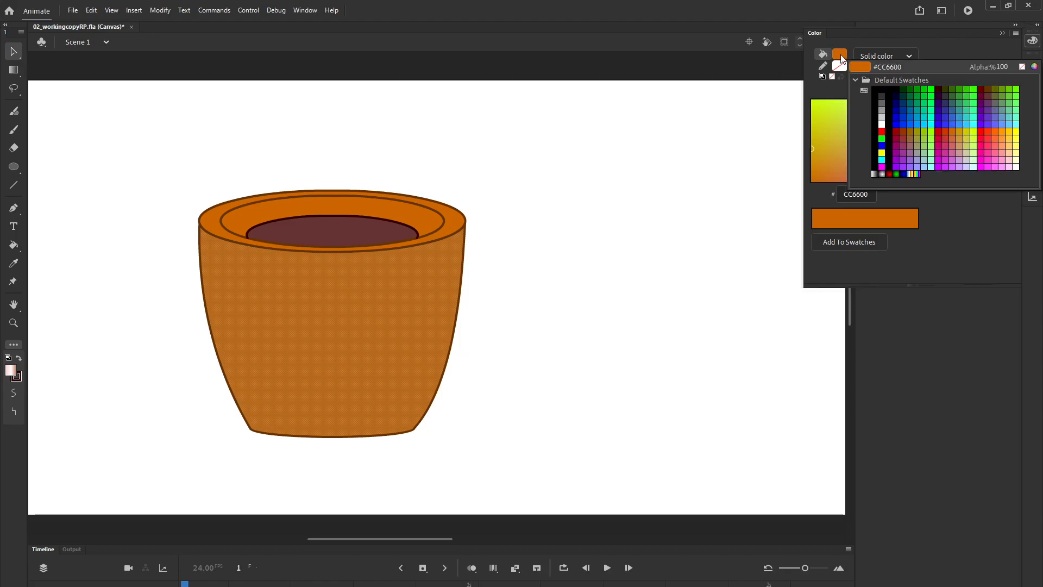
{"action": "left_click", "coordinate": [909, 54]}
{"action": "left_click", "coordinate": [910, 57]}
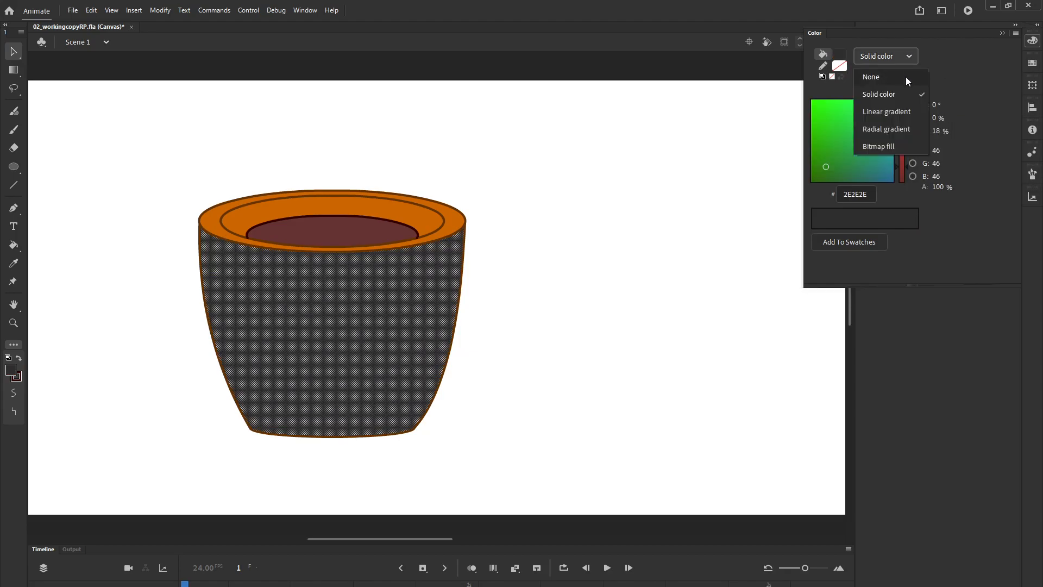
{"action": "left_click", "coordinate": [889, 110]}
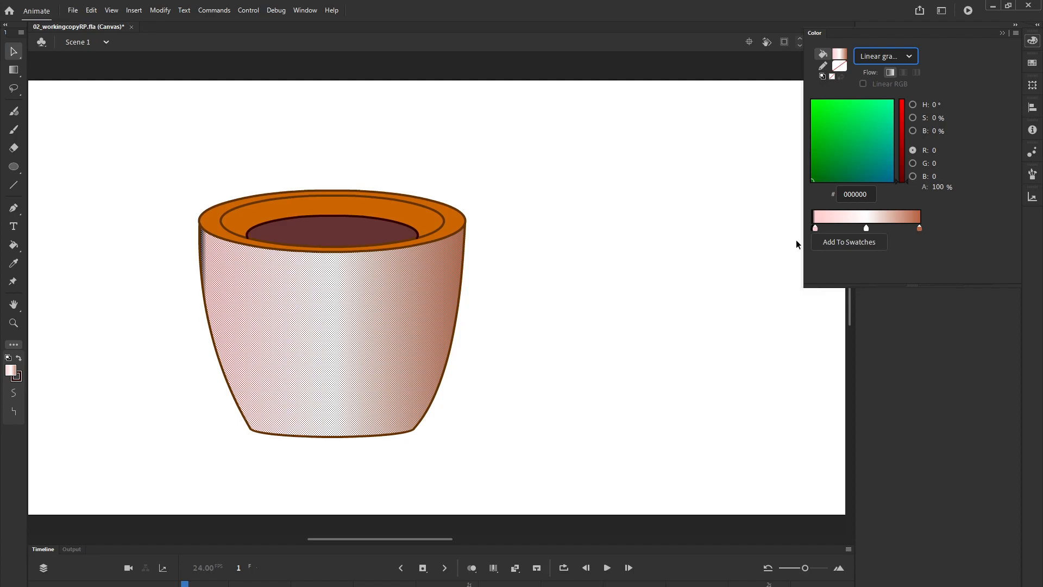
- Check the hex colour of each stop in the cup body's linear gradient, then deselect the body
{"action": "left_click", "coordinate": [866, 229]}
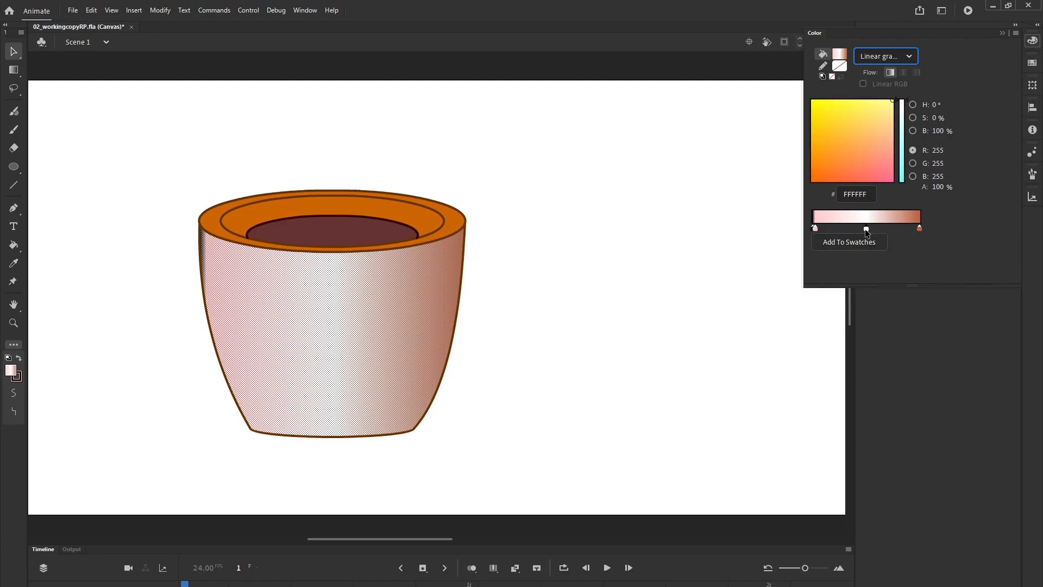
{"action": "left_click", "coordinate": [814, 227]}
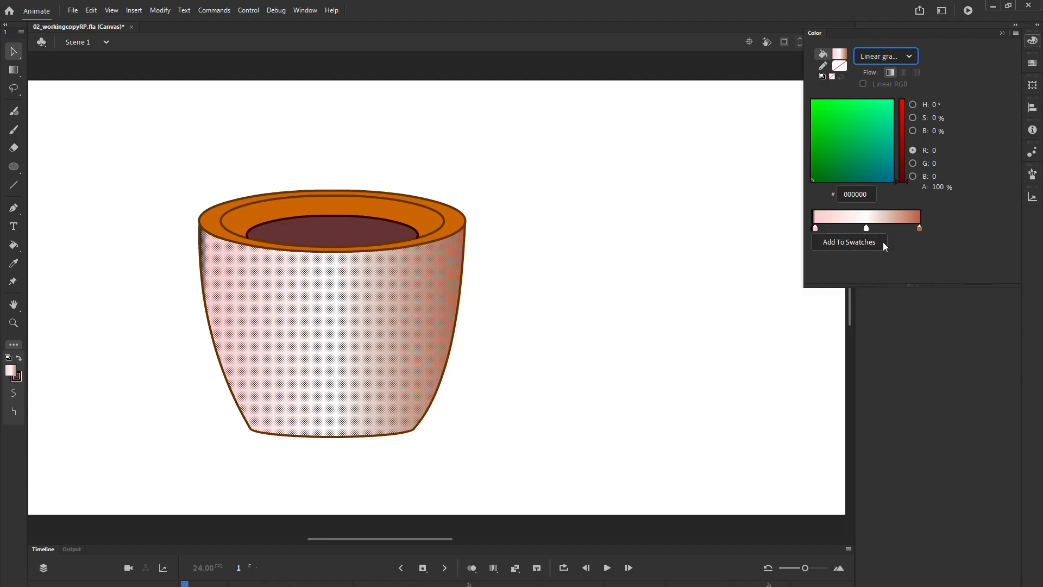
{"action": "left_click", "coordinate": [866, 228]}
{"action": "left_click", "coordinate": [816, 229]}
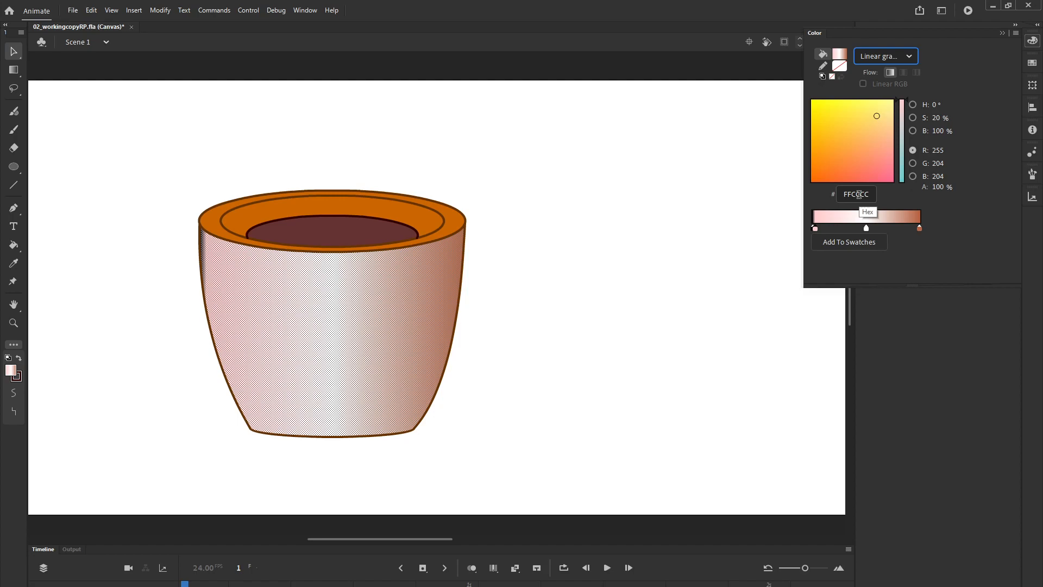
{"action": "left_click", "coordinate": [919, 229]}
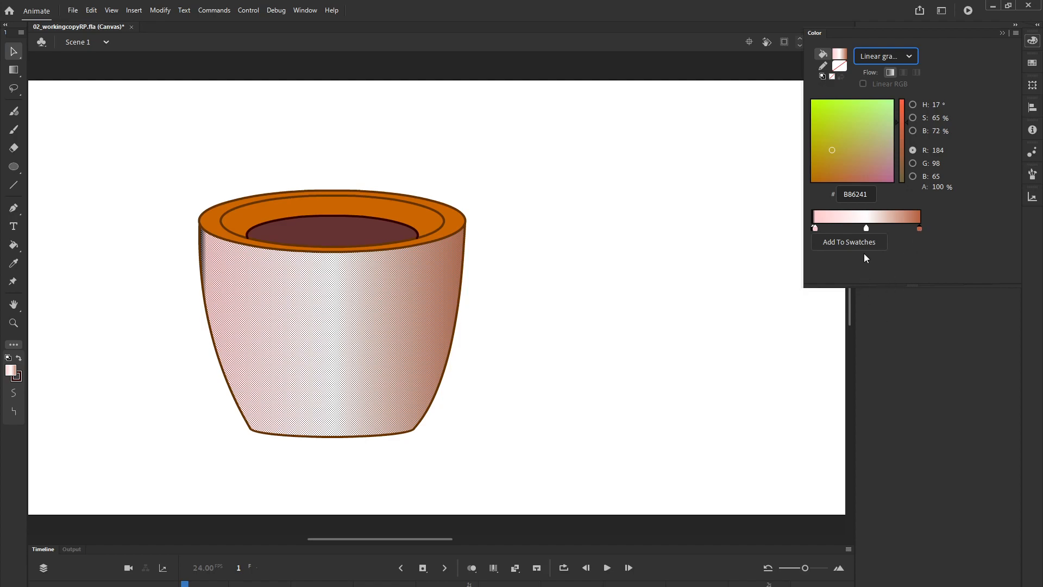
{"action": "left_click", "coordinate": [867, 229]}
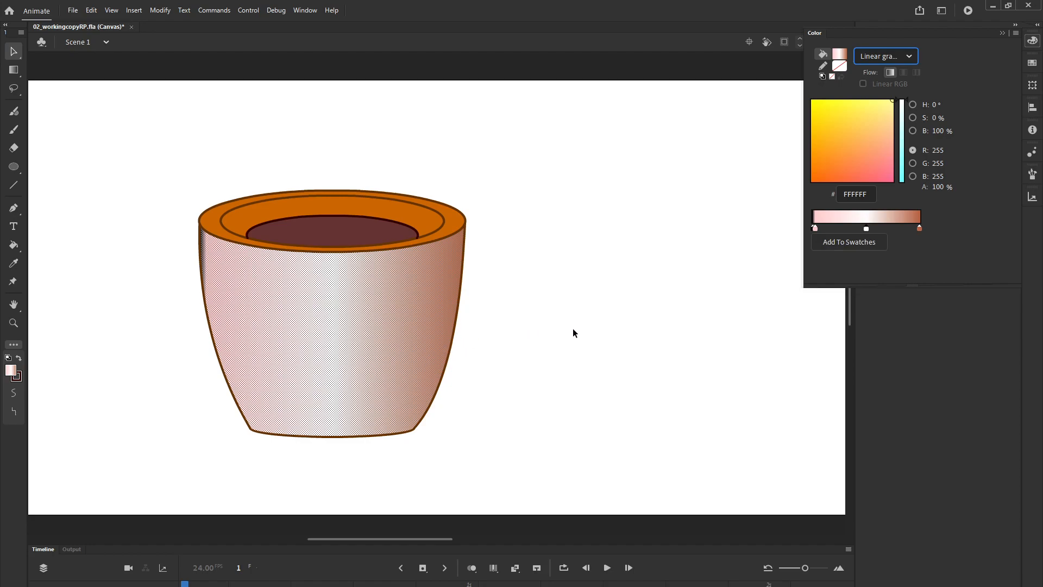
{"action": "left_click", "coordinate": [541, 259]}
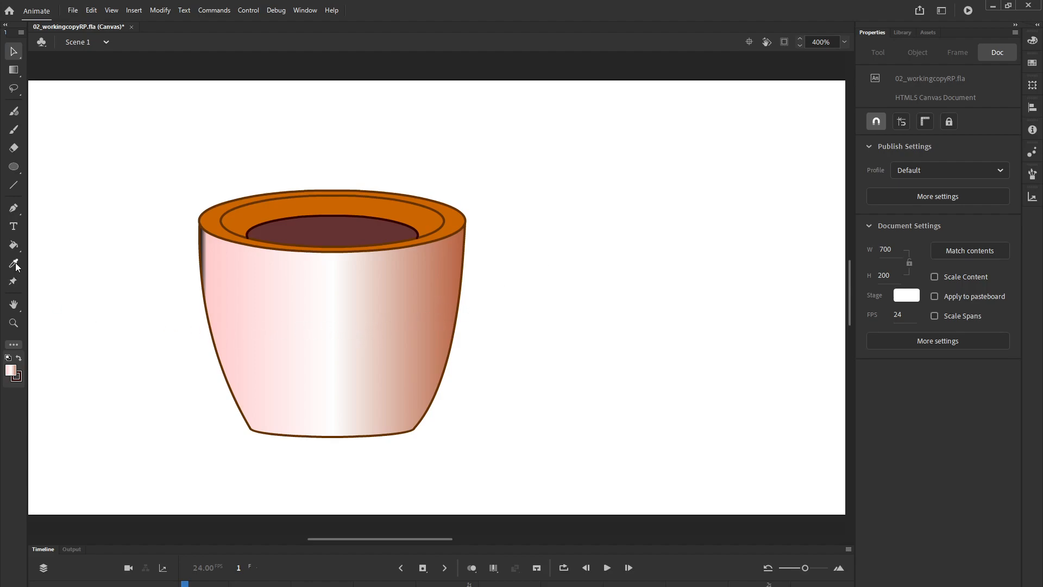
- Fill the cup's inner wall above the coffee with the same linear gradient using the Paint Bucket
{"action": "left_click", "coordinate": [13, 246]}
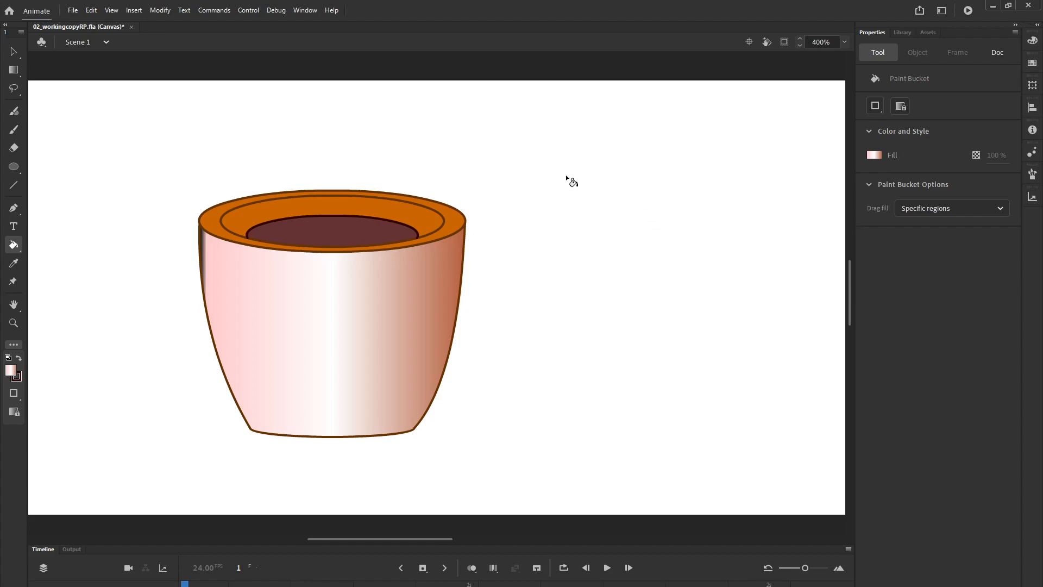
{"action": "left_click", "coordinate": [364, 208]}
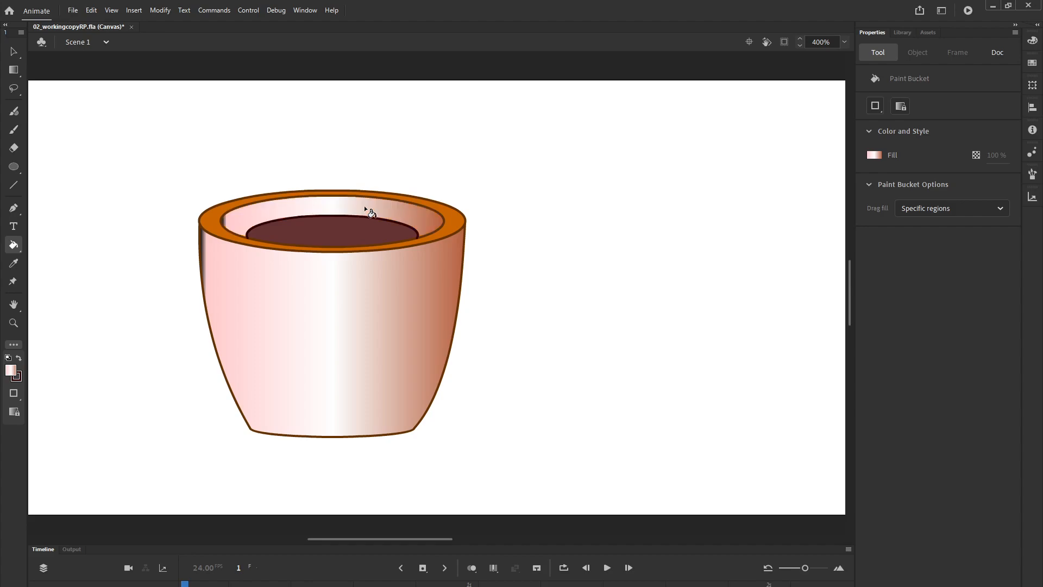